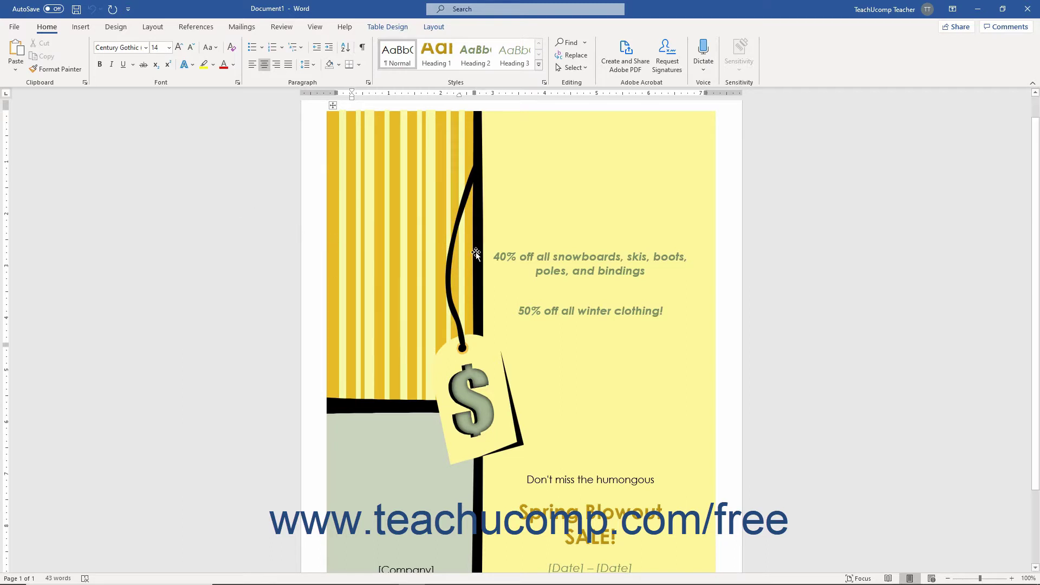
Step: Upload the flyer to OneDrive - TeachUcomp, Inc. under the name 'Shared Sales Flyer'
left_click(954, 28)
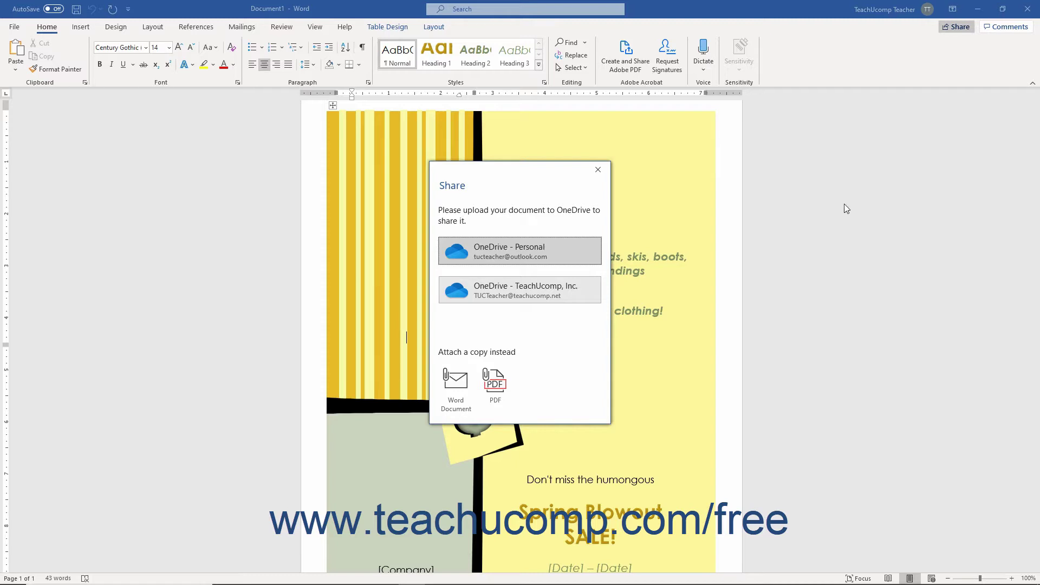
left_click(548, 288)
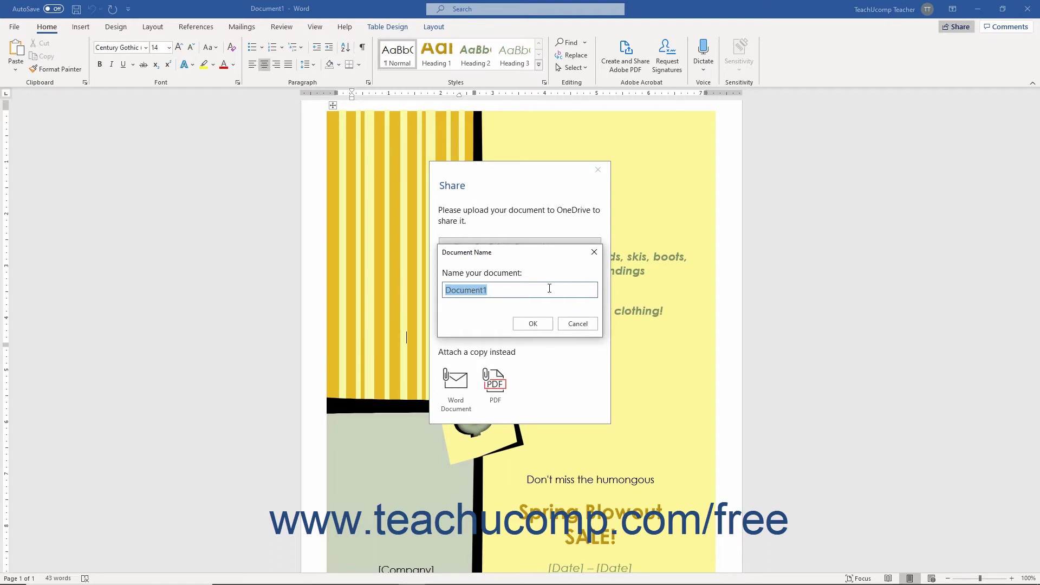
type("Shared Sales Flyer")
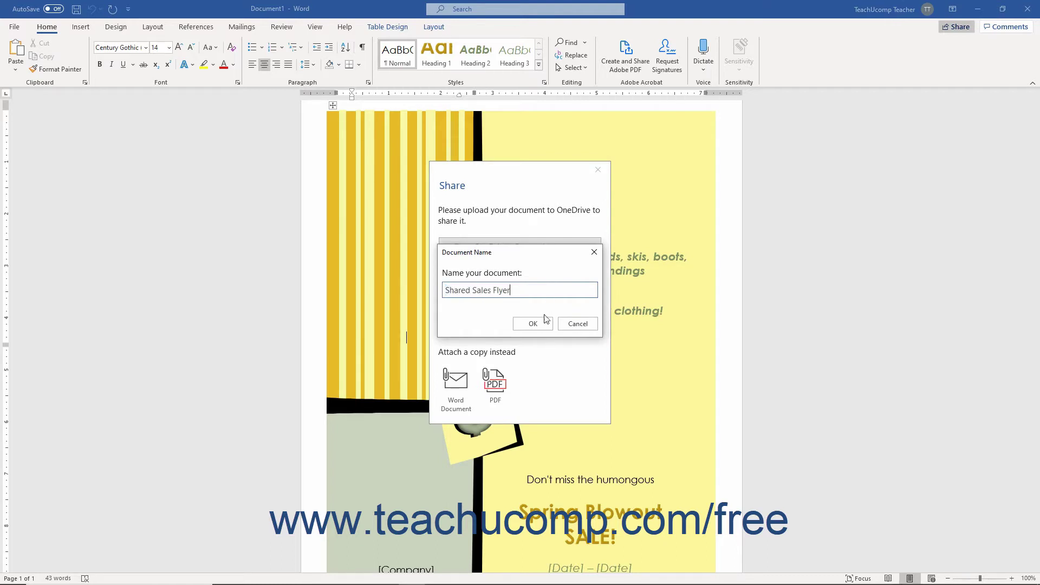
left_click(537, 323)
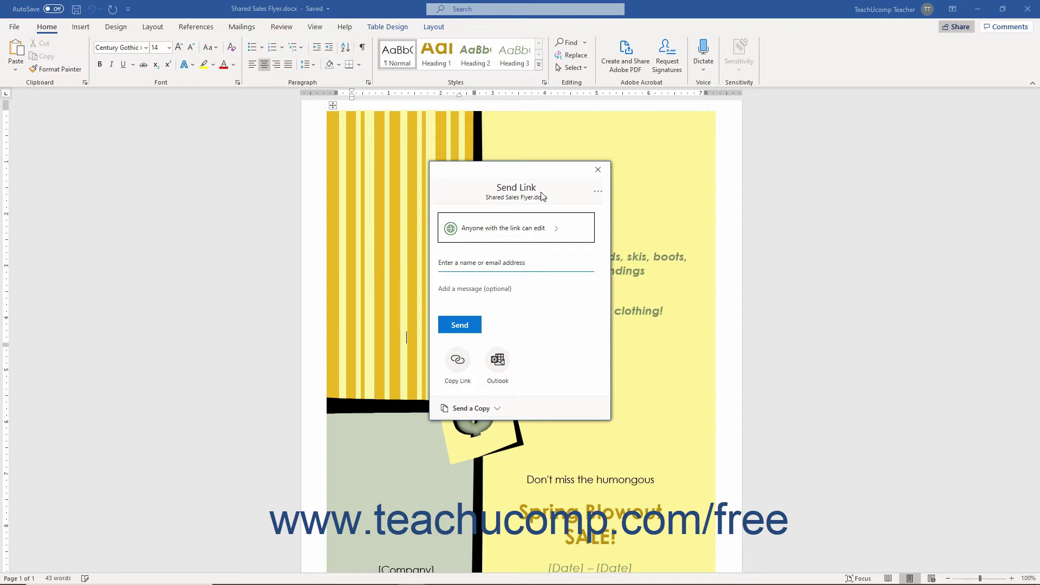
Step: Make the share link view-only by turning off Allow editing and turning on Block download
left_click(523, 228)
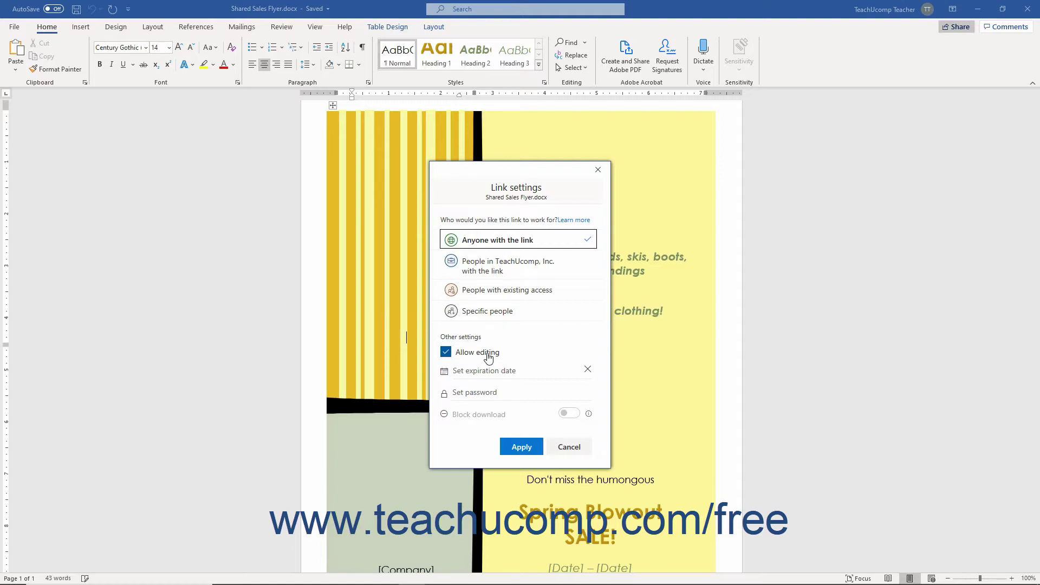
left_click(488, 357)
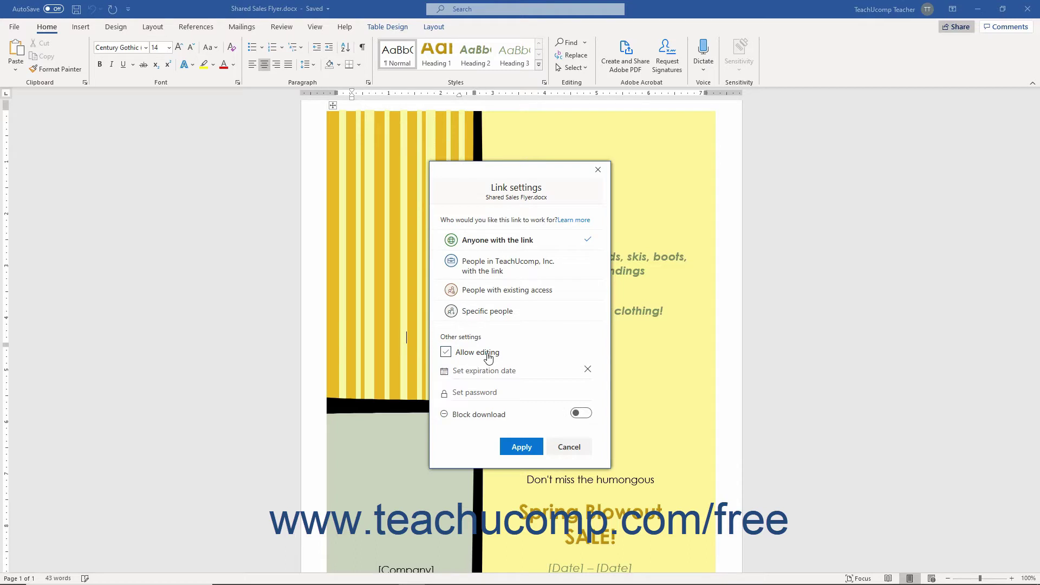
left_click(488, 356)
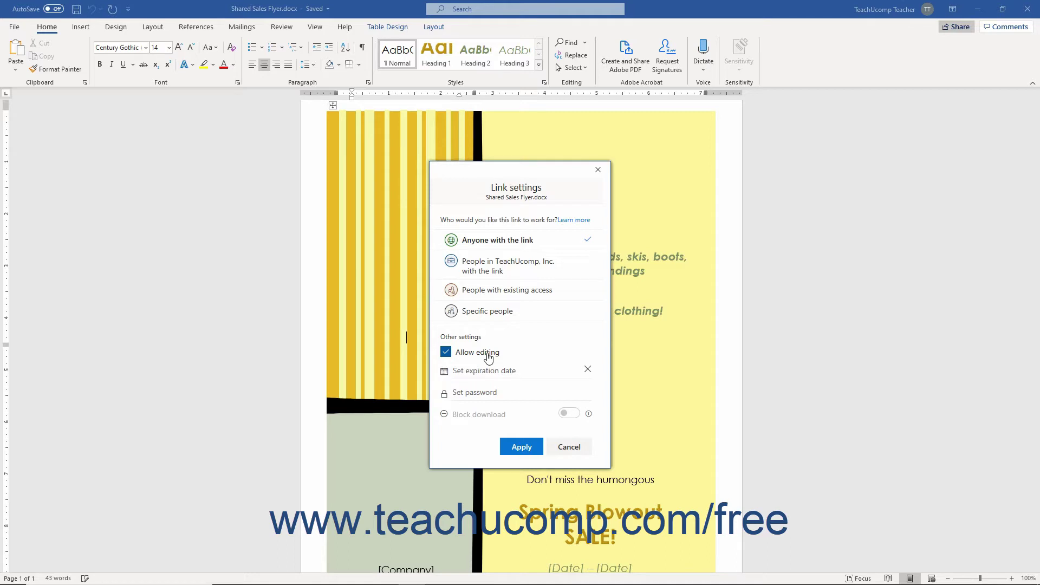
left_click(488, 356)
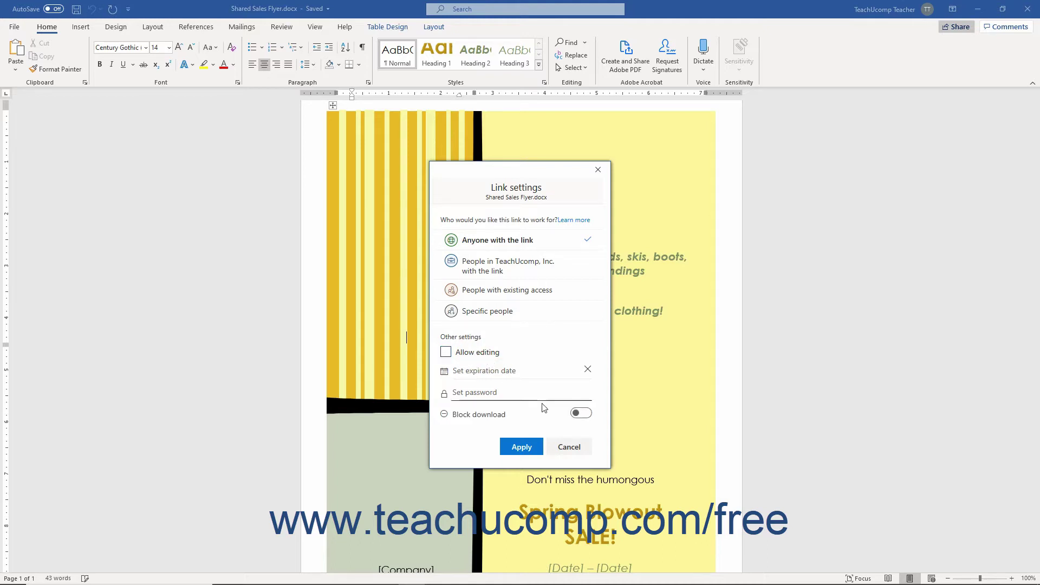
left_click(580, 414)
Step: Look at the link's expiration date and password options without setting either
left_click(510, 372)
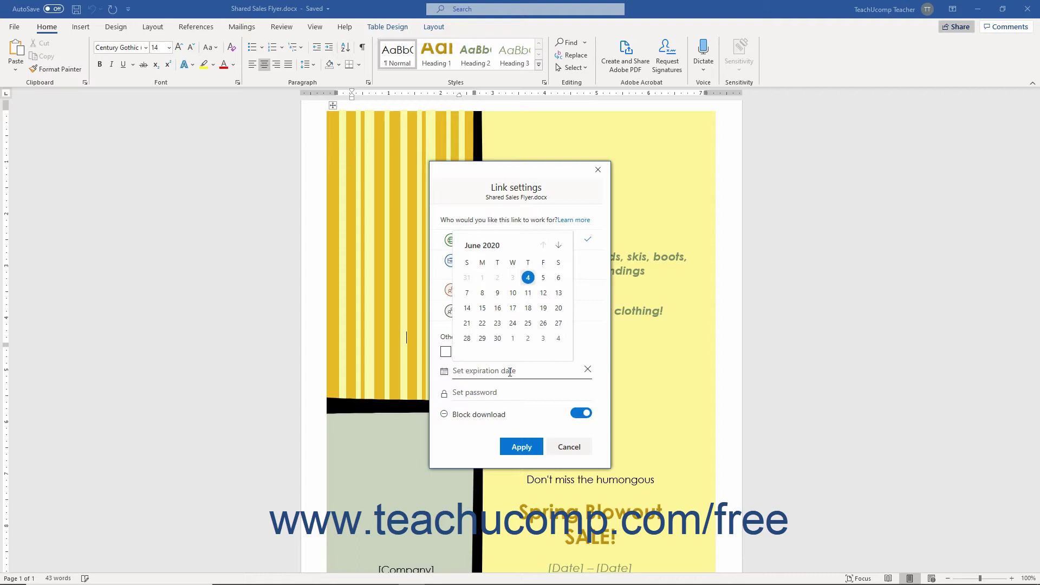
left_click(603, 374)
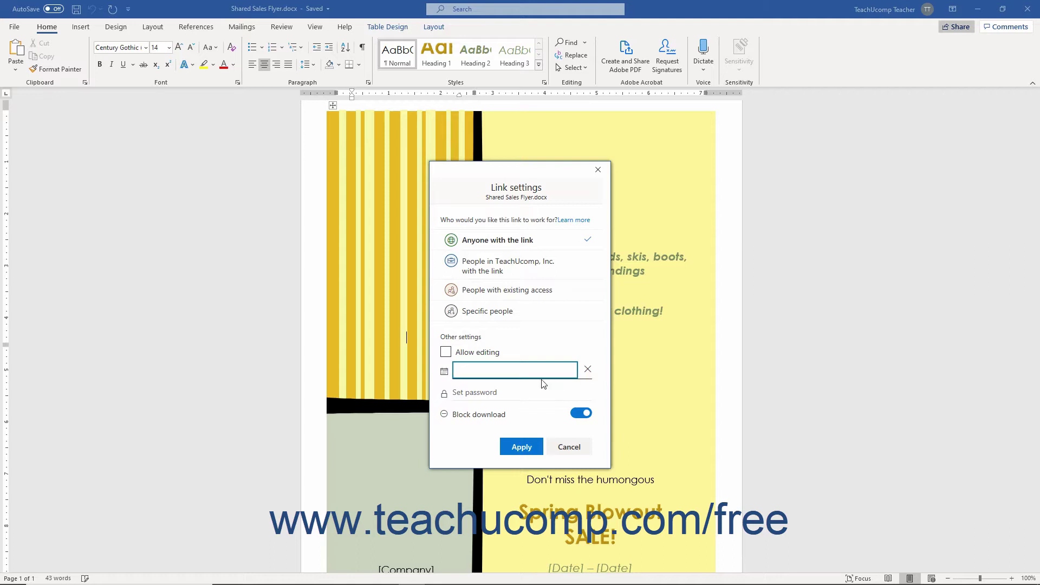
left_click(492, 390)
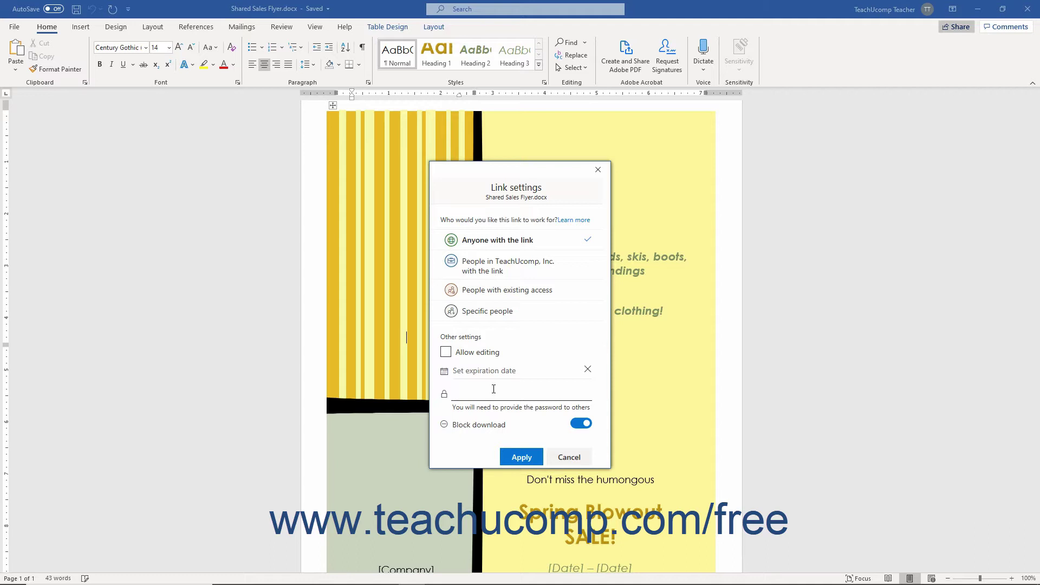
Step: Re-enable editing, limit the link to people in TeachUcomp, Inc., and apply
left_click(459, 353)
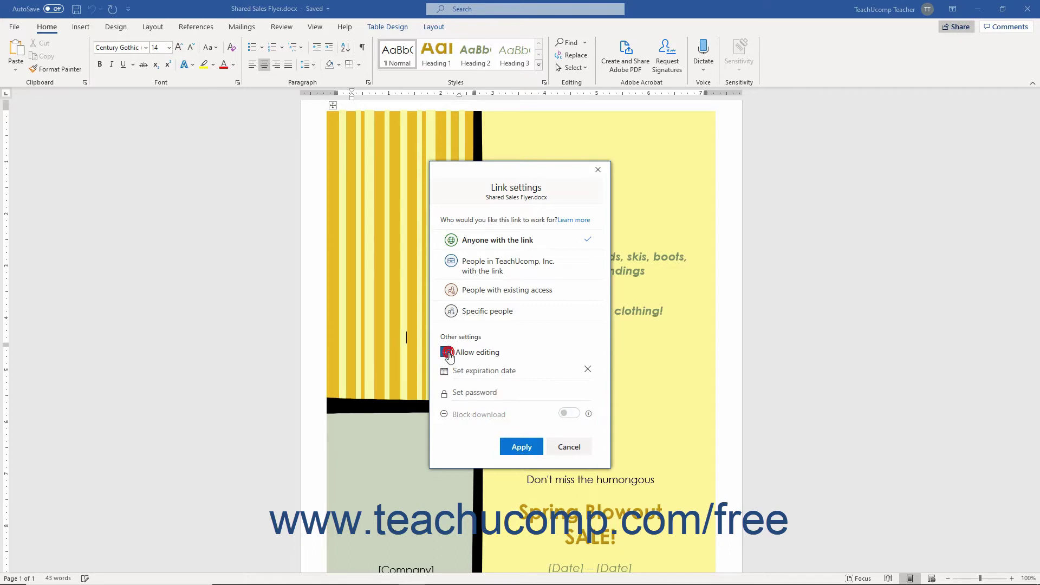
left_click(504, 271)
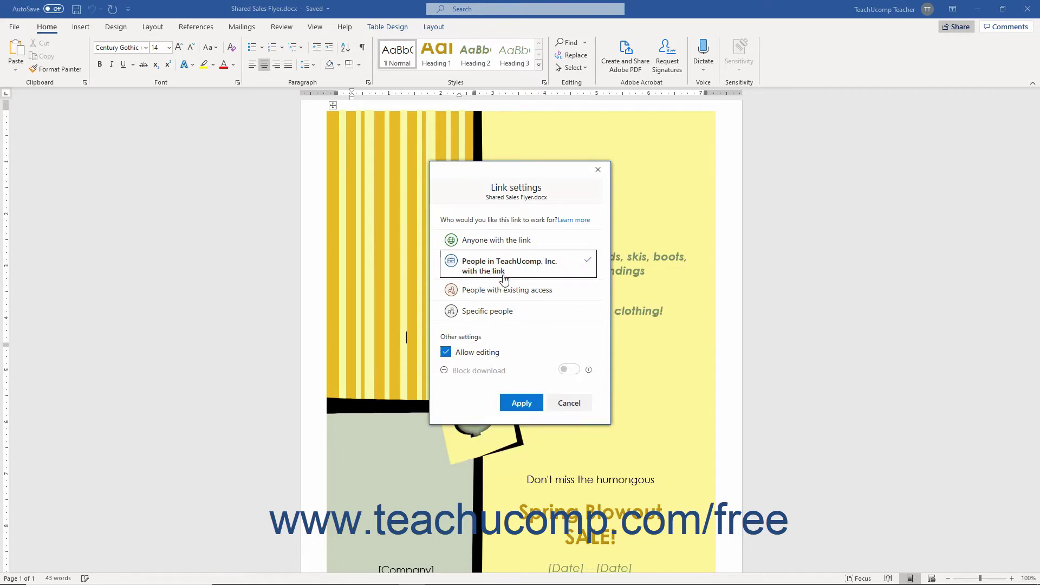
left_click(511, 406)
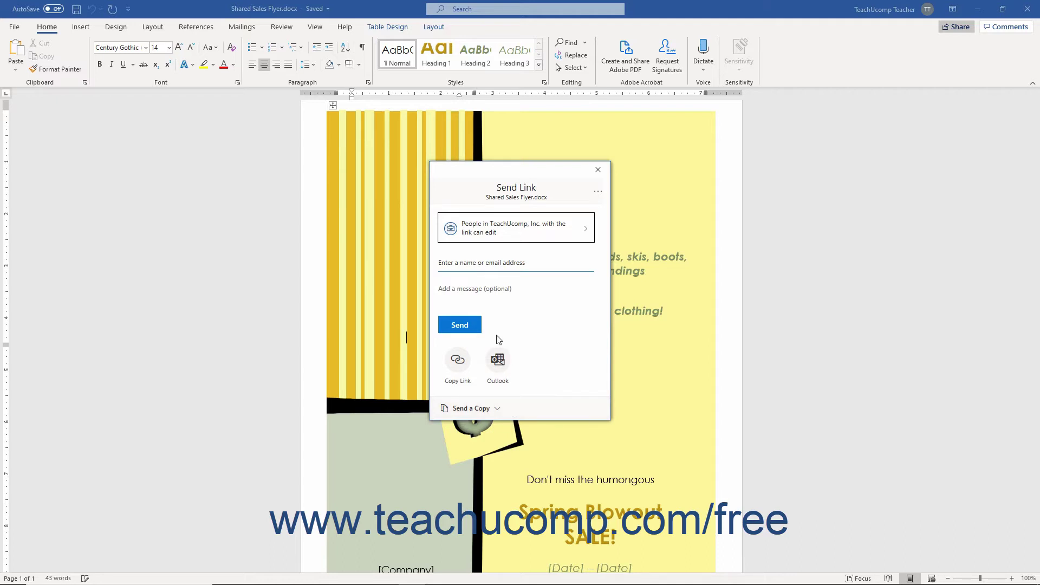
Step: Add the colleague as the link's recipient from the name suggestions
left_click(492, 264)
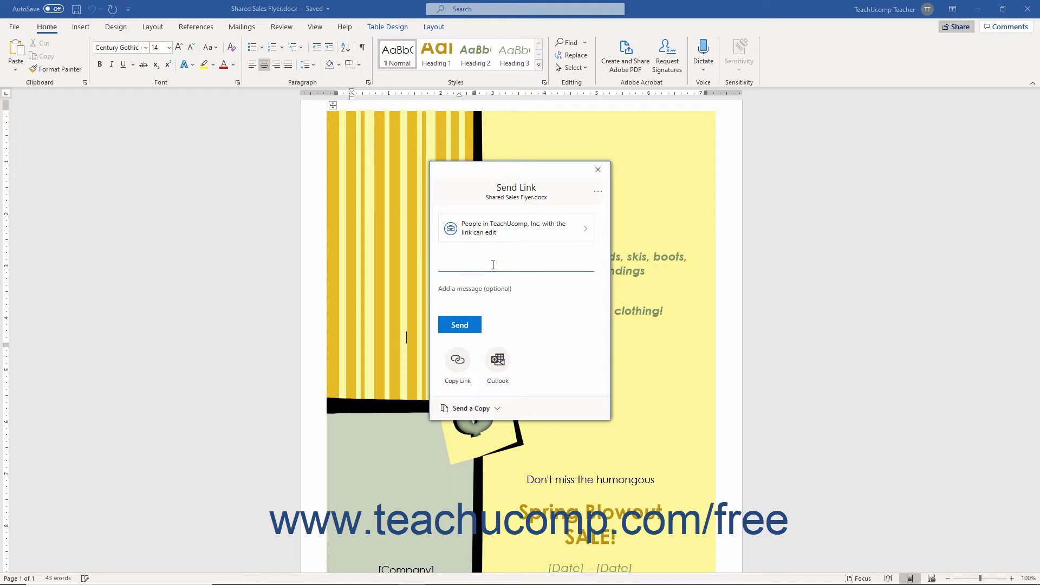
type("Joseph")
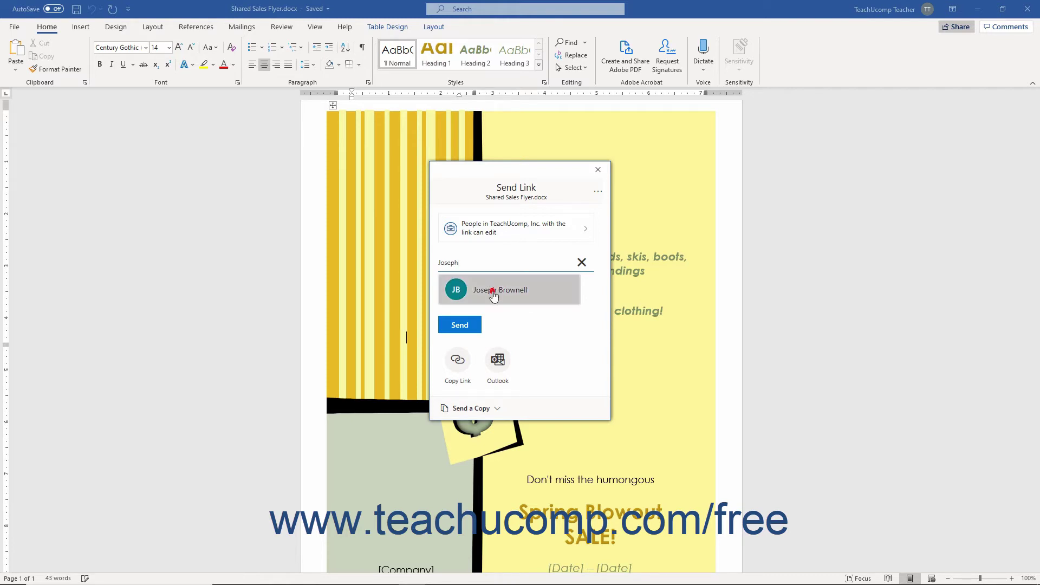
left_click(493, 291)
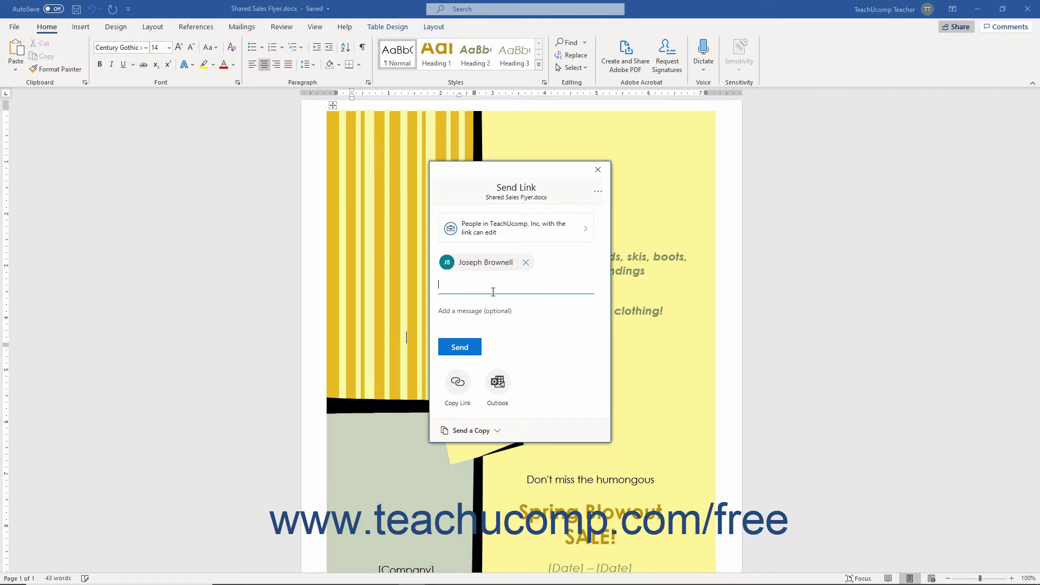
Step: Send the link with the note 'What do you think of this?' and dismiss the confirmation
left_click(486, 309)
type("What do you think of this?")
left_click(469, 348)
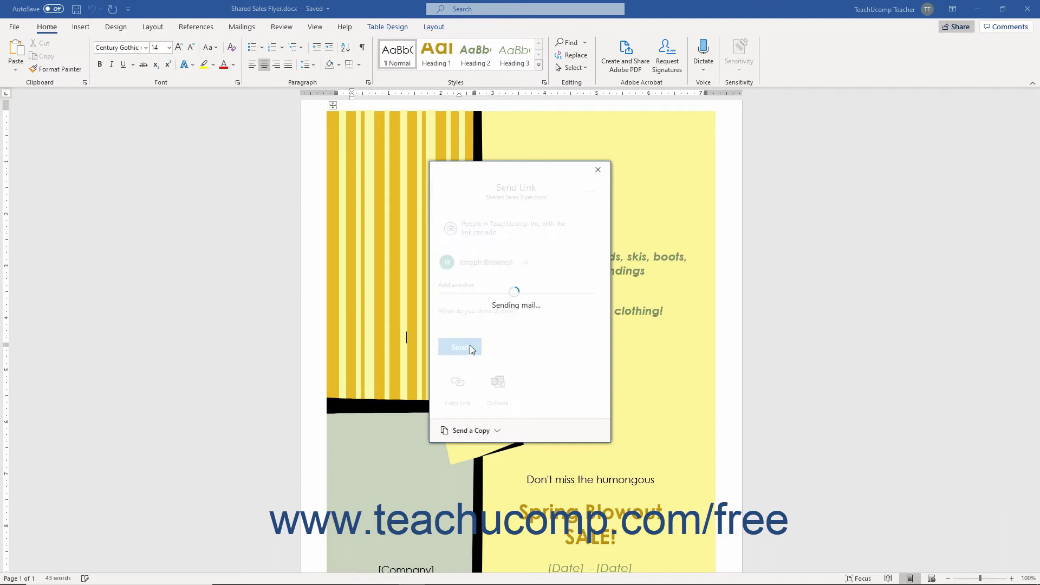
left_click(597, 172)
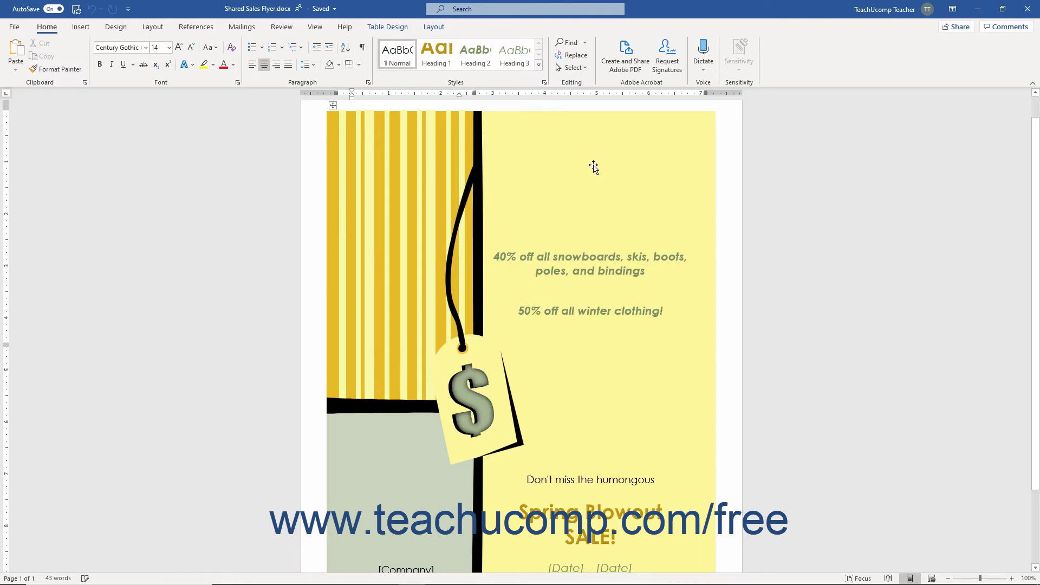
Step: Apply 'Anyone with the link' access and copy the resulting edit link to the clipboard
left_click(952, 31)
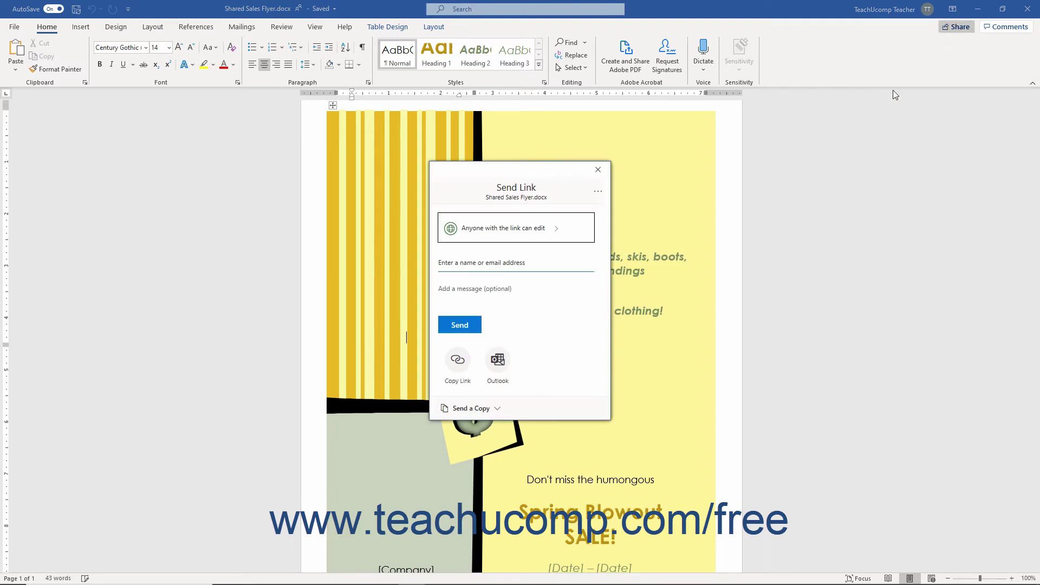
left_click(569, 228)
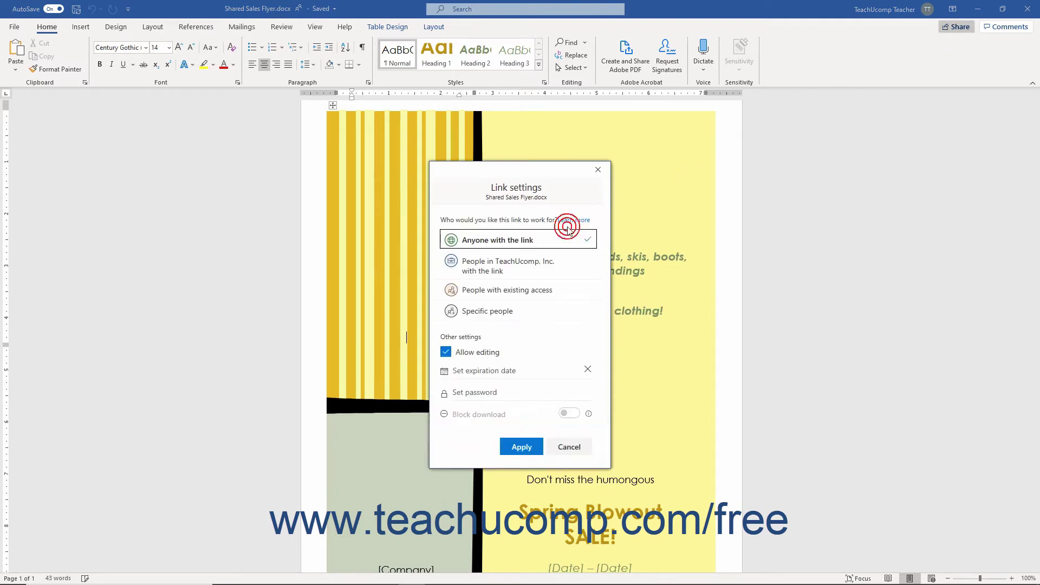
left_click(520, 447)
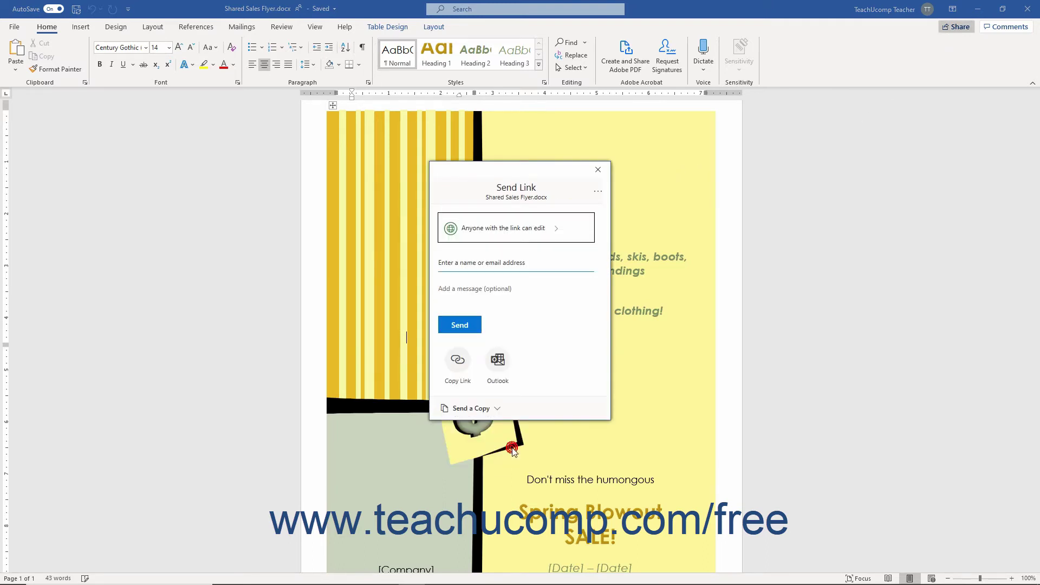
left_click(464, 372)
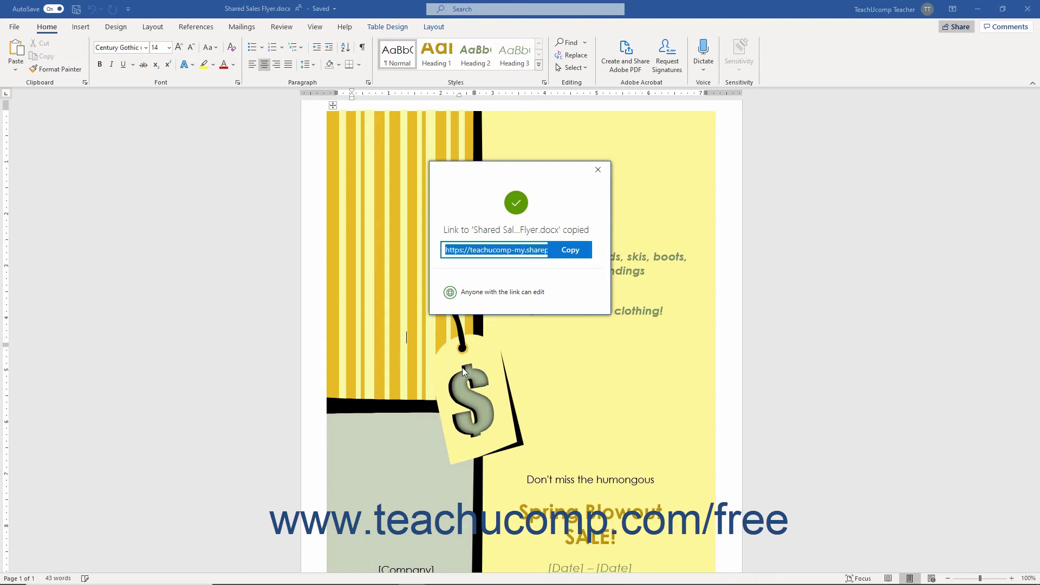
left_click(569, 255)
Step: Reopen sharing and reapply the 'Anyone with the link can edit' link setting
left_click(598, 170)
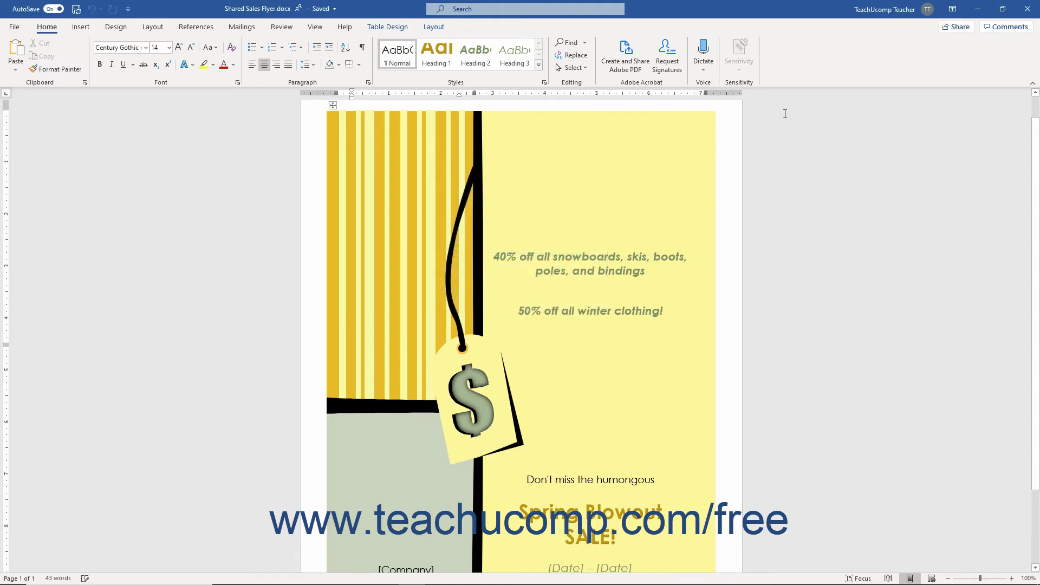
left_click(949, 34)
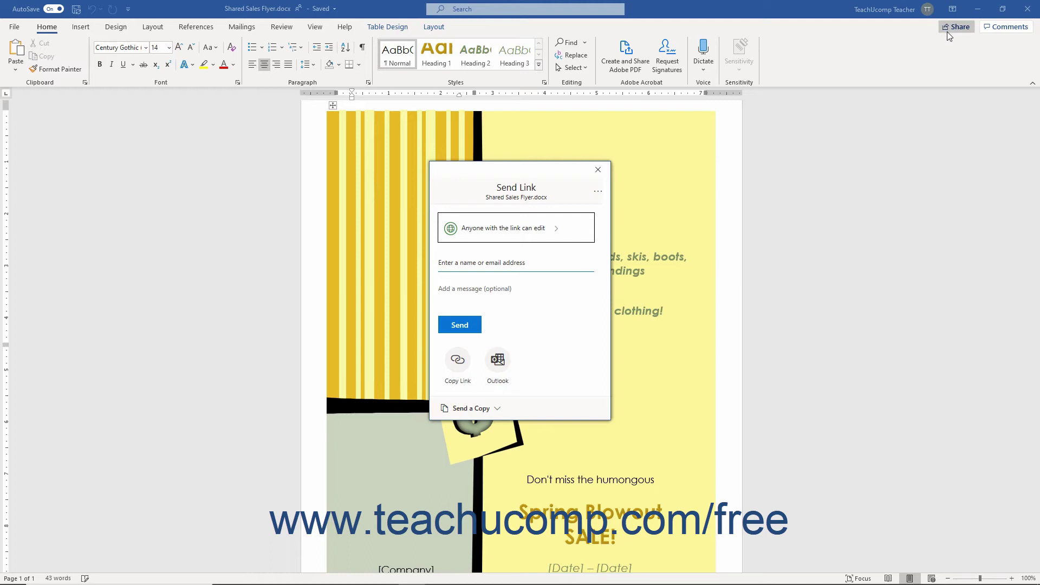
left_click(516, 240)
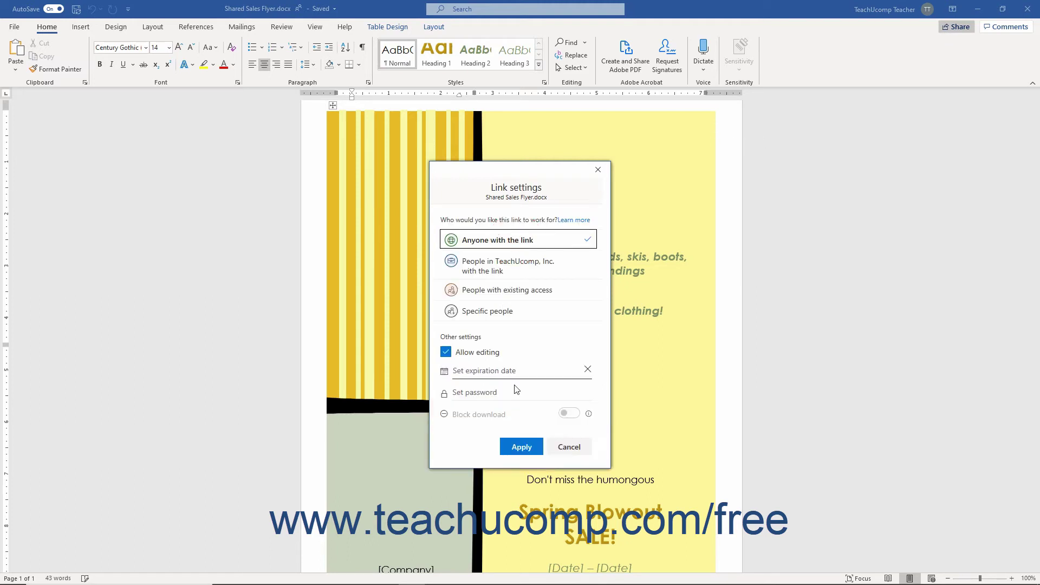
left_click(522, 446)
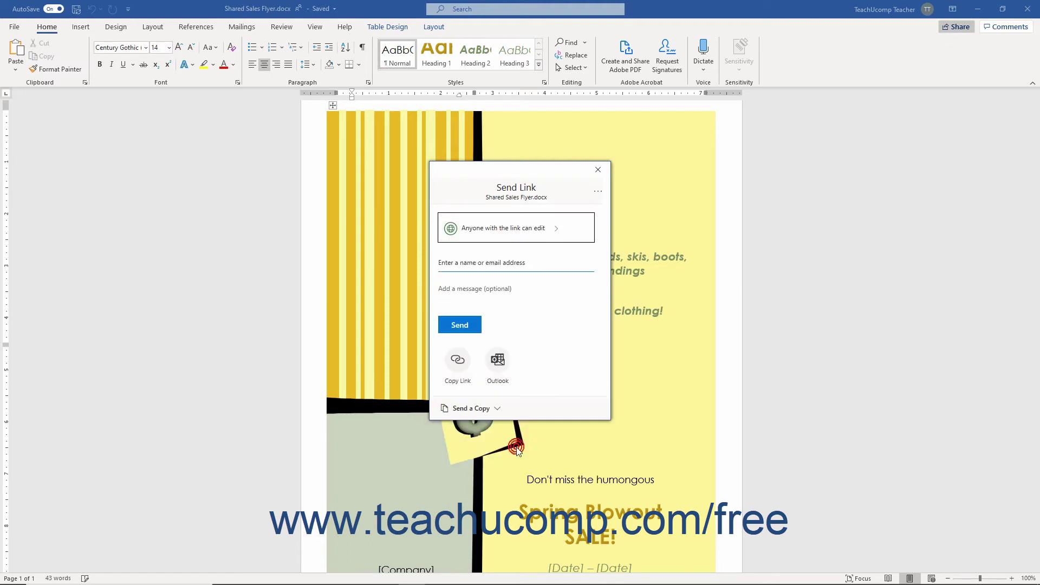
Step: Create the link in a new Outlook message titled Shared Sales Flyer.docx
left_click(499, 362)
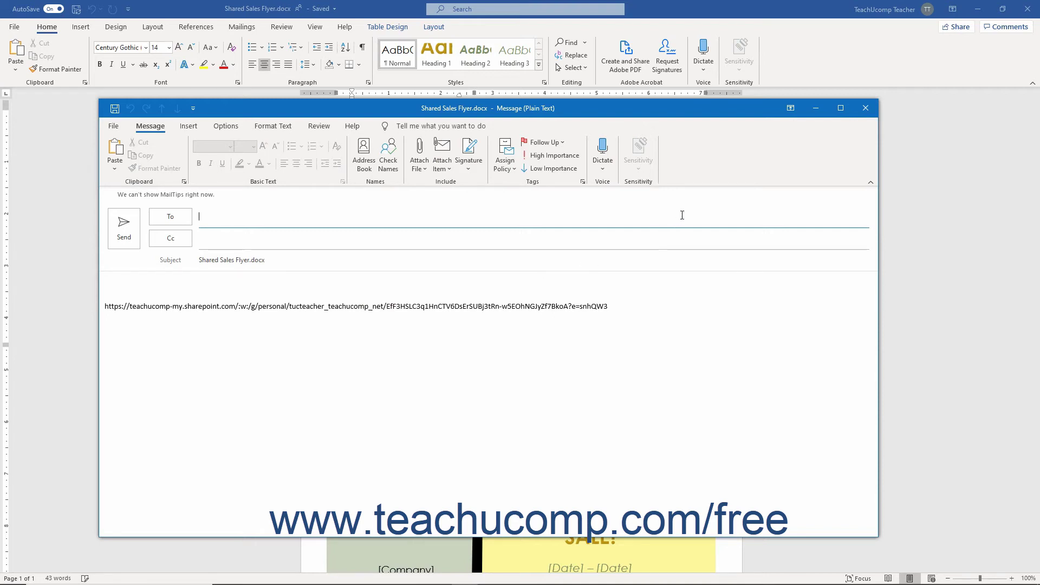
Step: Discard the link email and send the flyer as a PDF through Send a Copy
left_click(864, 108)
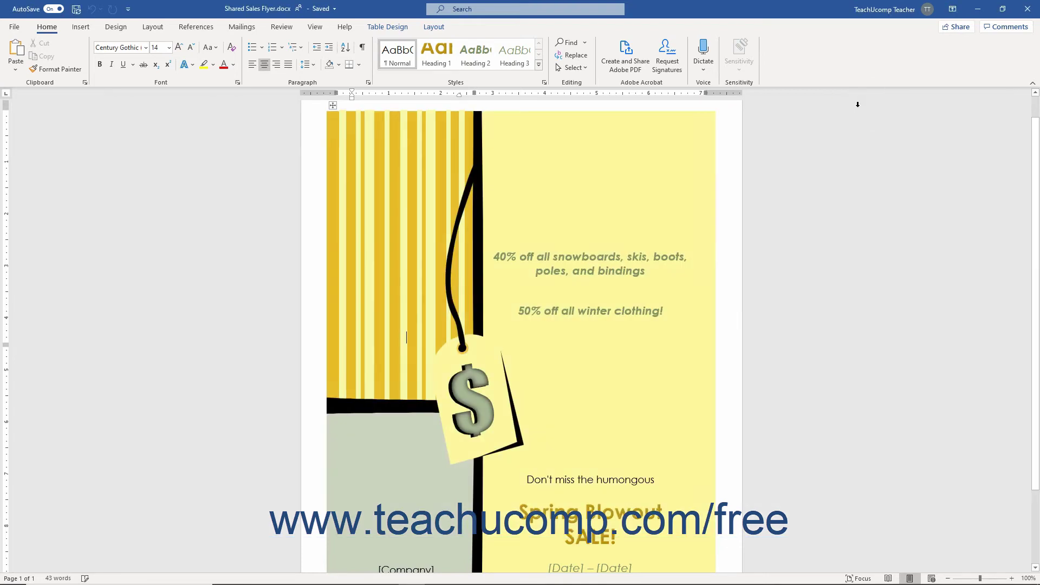
left_click(956, 27)
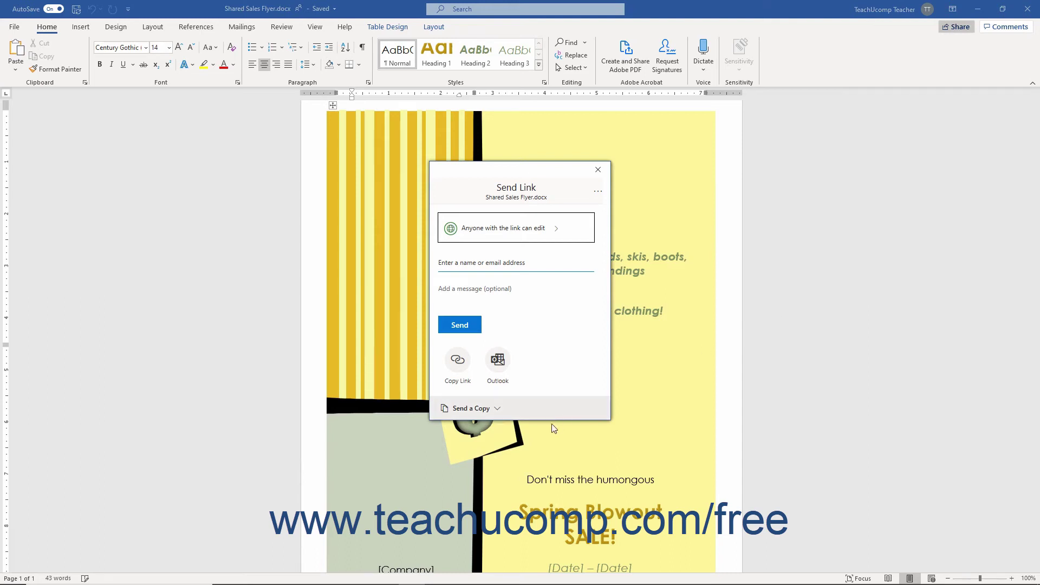
left_click(492, 413)
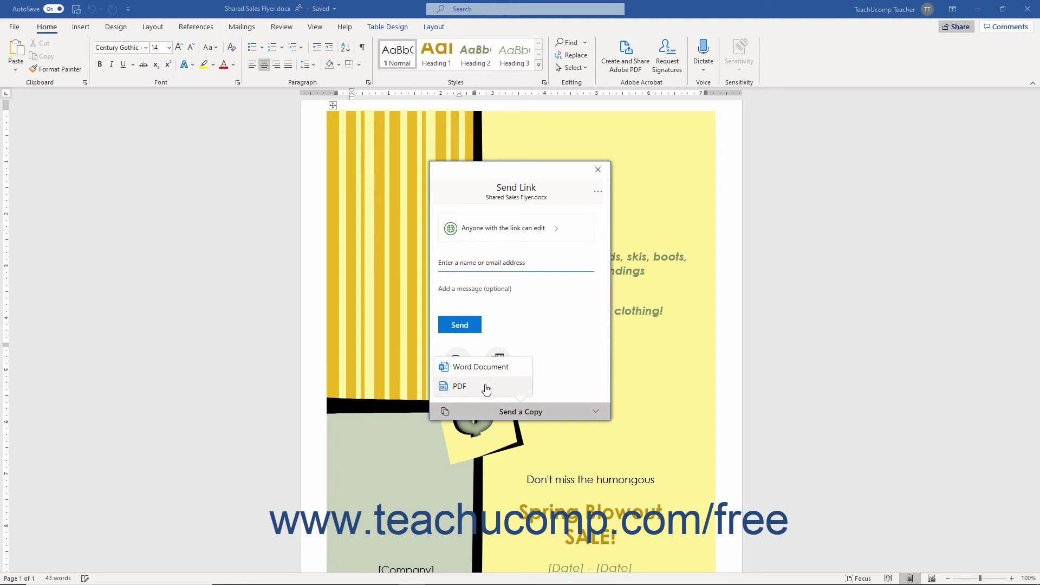
left_click(485, 385)
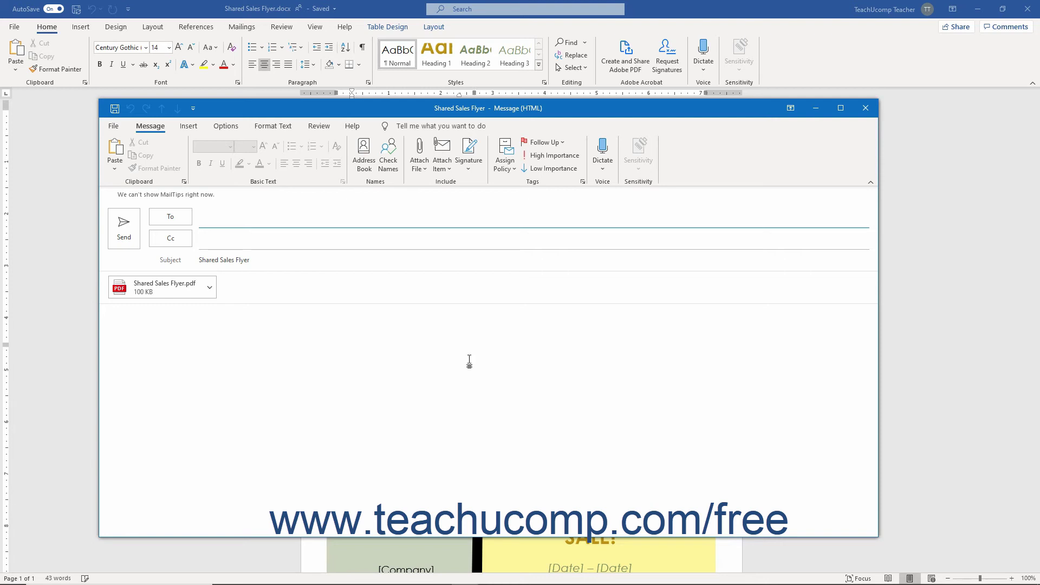
Step: Close the Outlook message with Shared Sales Flyer.pdf attached
left_click(863, 109)
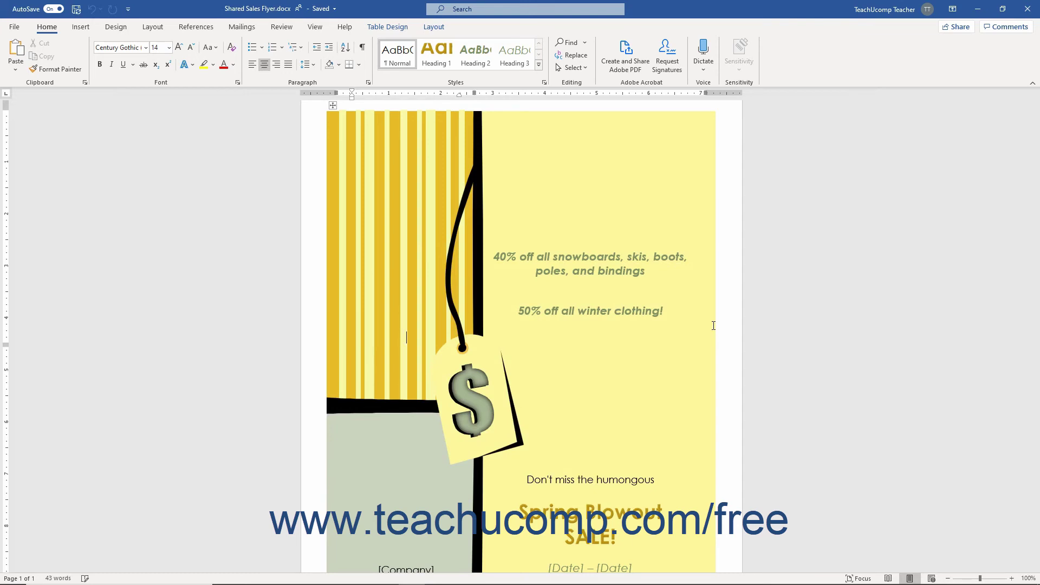
Step: Open Manage Access from the Send Link dialog's more-options menu
left_click(952, 31)
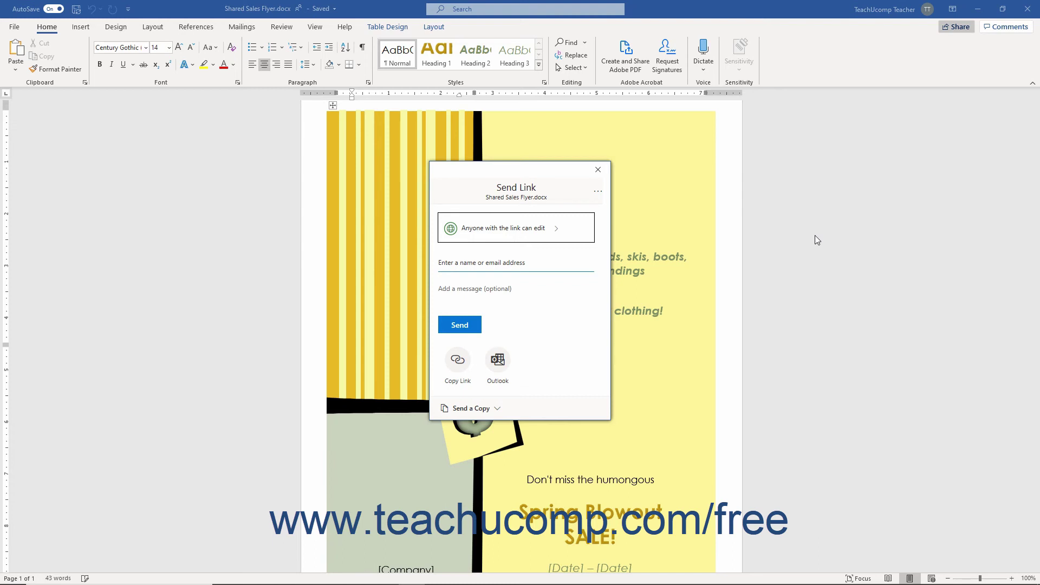
left_click(597, 192)
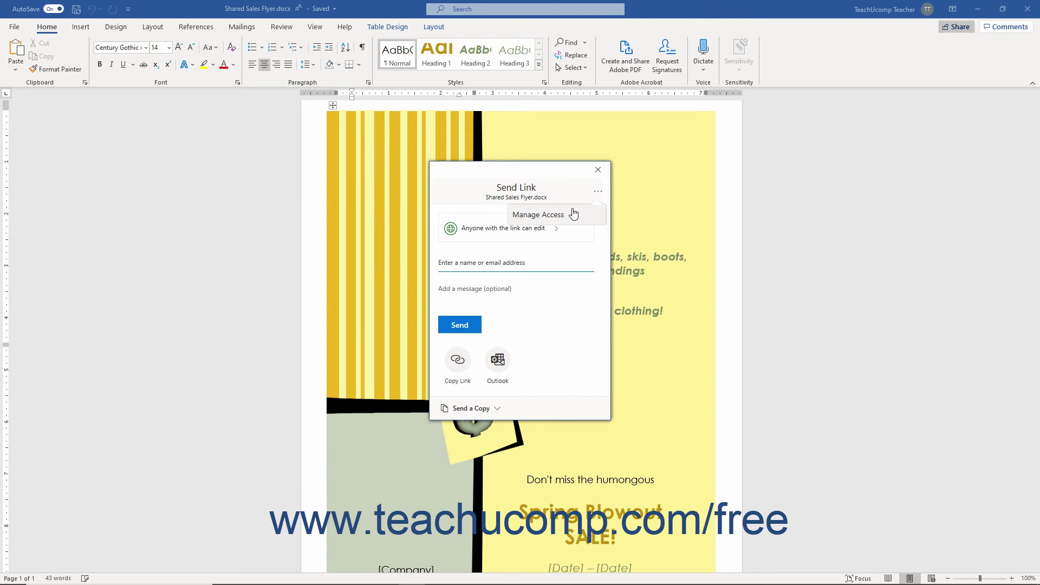
left_click(573, 214)
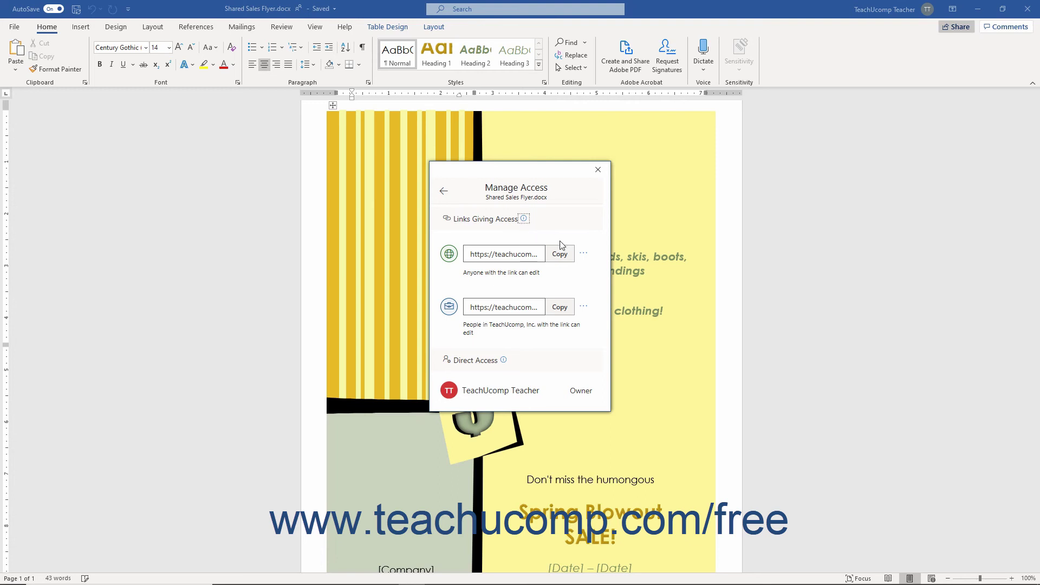
Step: Delete the anyone-with-the-link sharing link for Shared Sales Flyer.docx
left_click(583, 253)
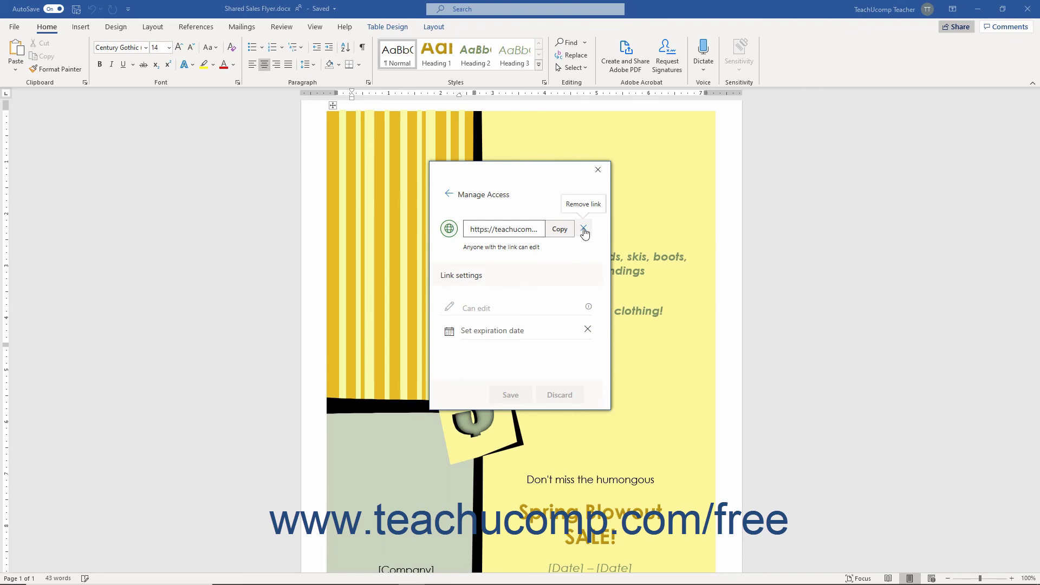
left_click(583, 230)
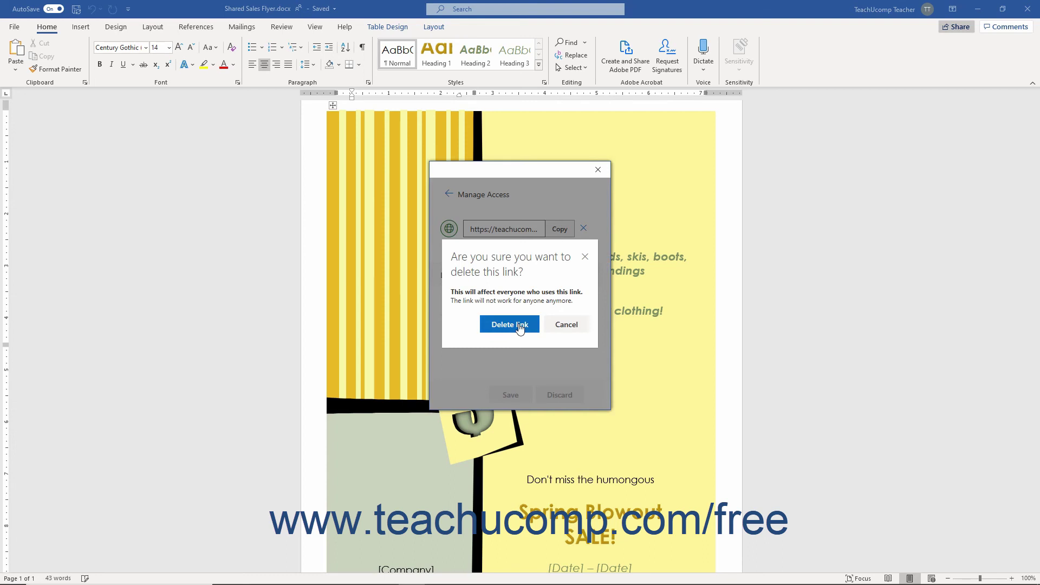
left_click(561, 324)
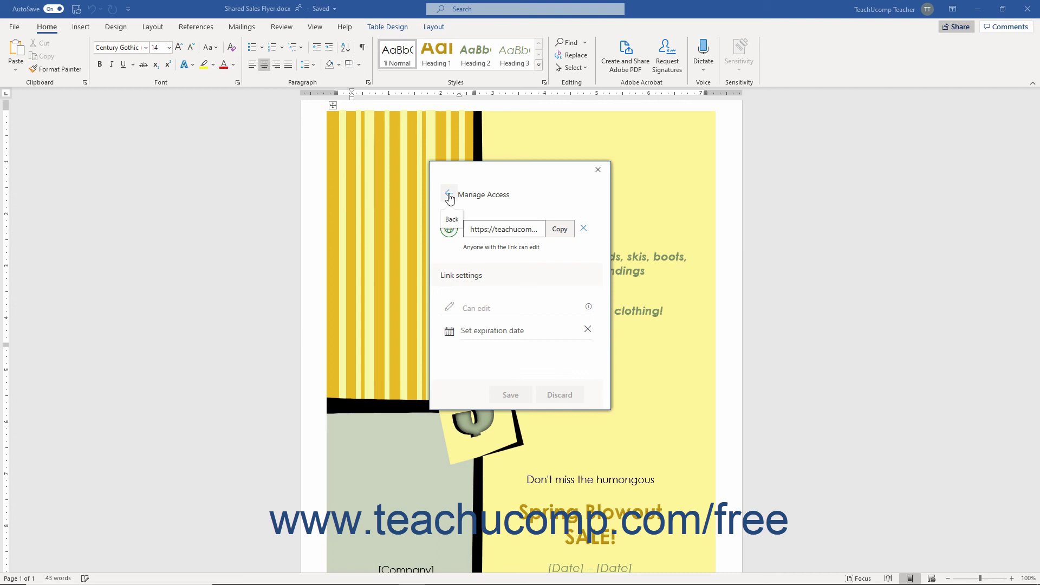
left_click(584, 229)
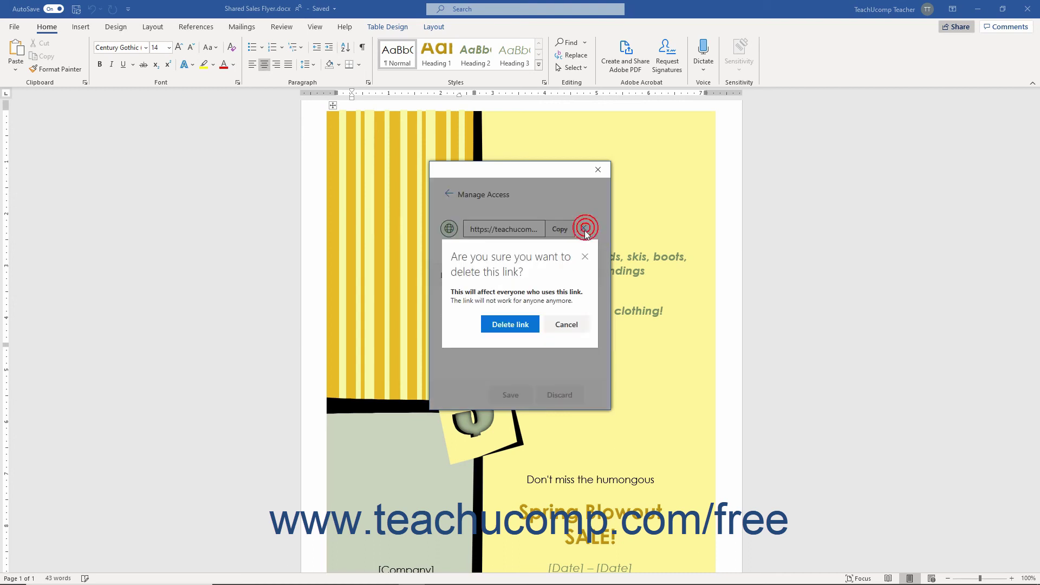
left_click(525, 324)
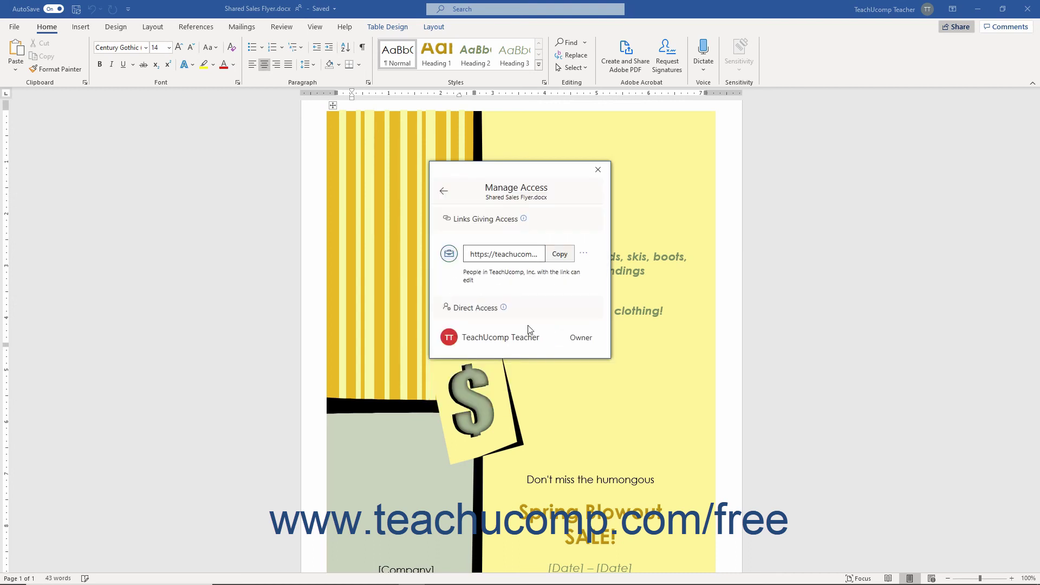
Step: Delete the company-only sharing link and close the sharing window
left_click(584, 253)
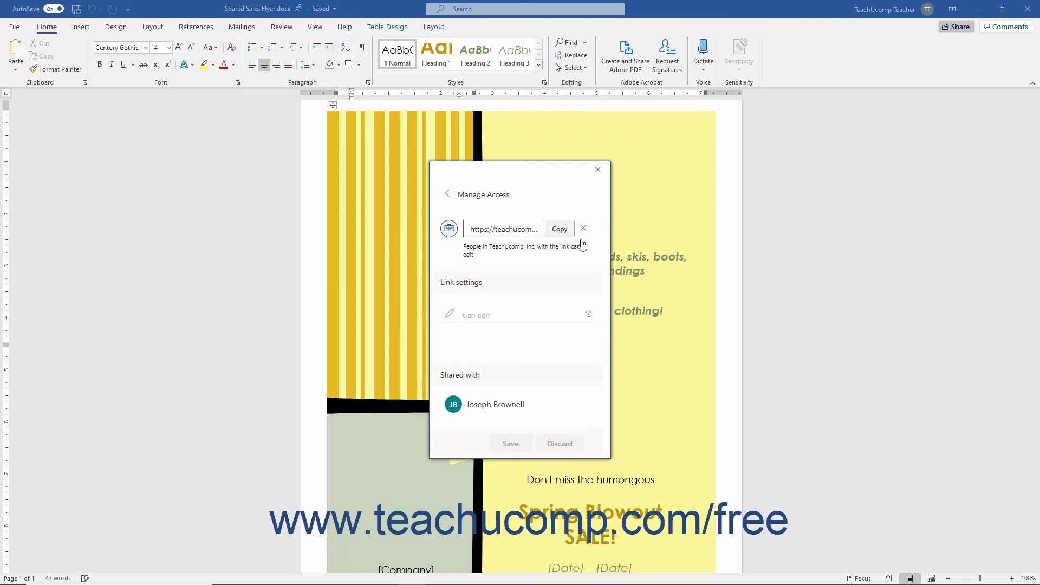
left_click(585, 231)
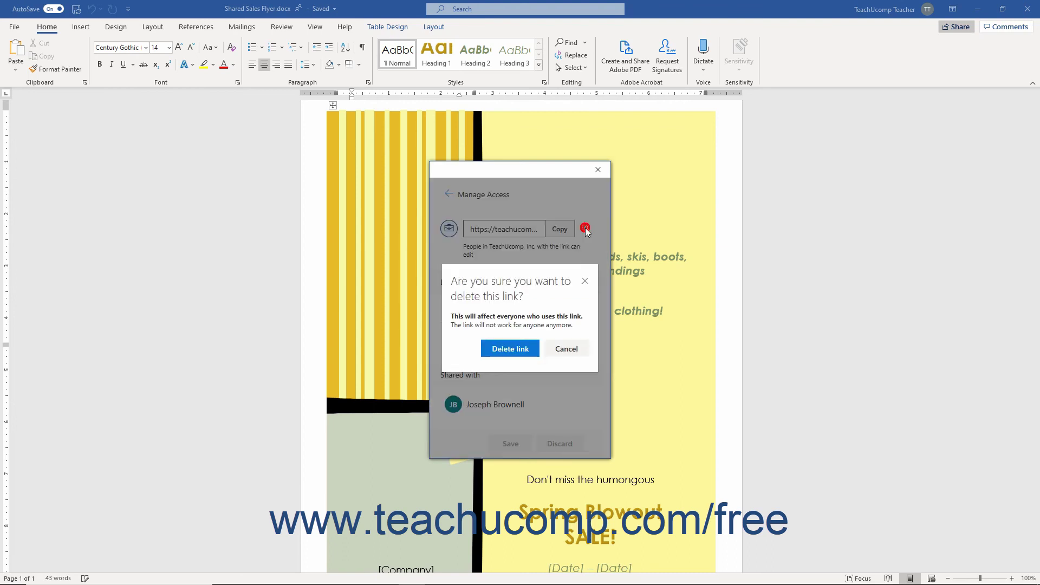
left_click(526, 350)
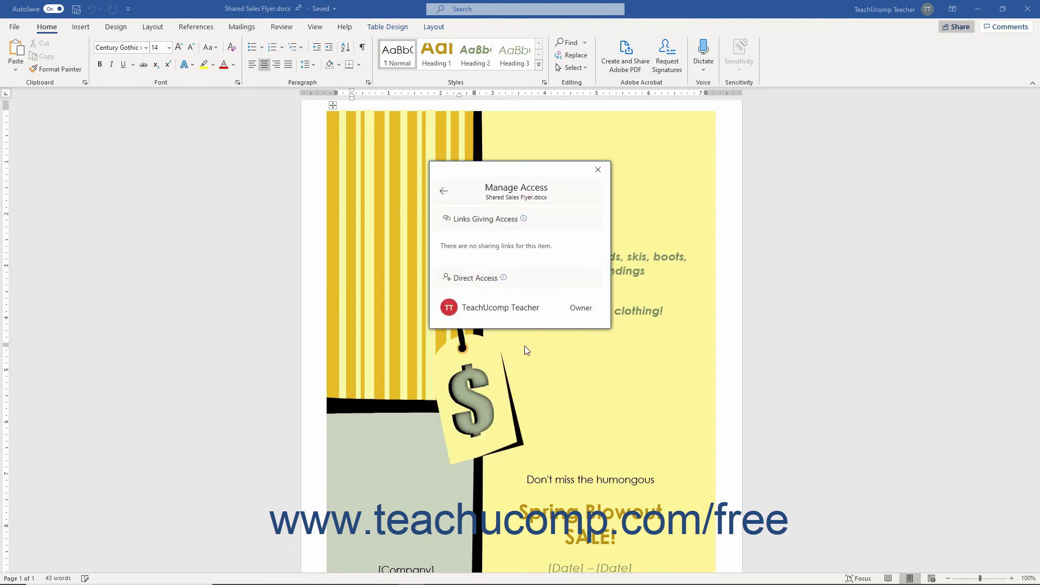
left_click(445, 196)
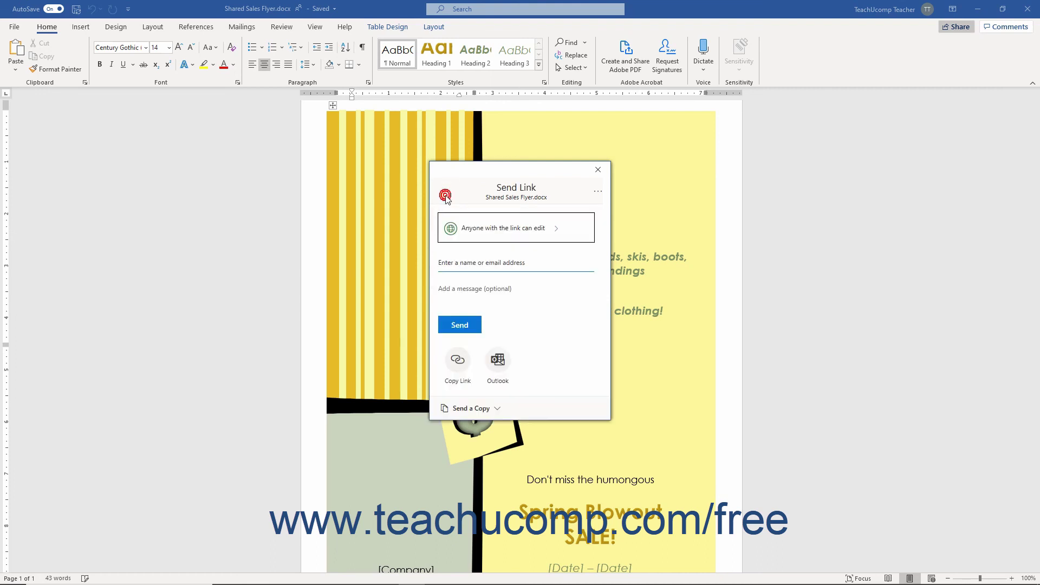
left_click(597, 172)
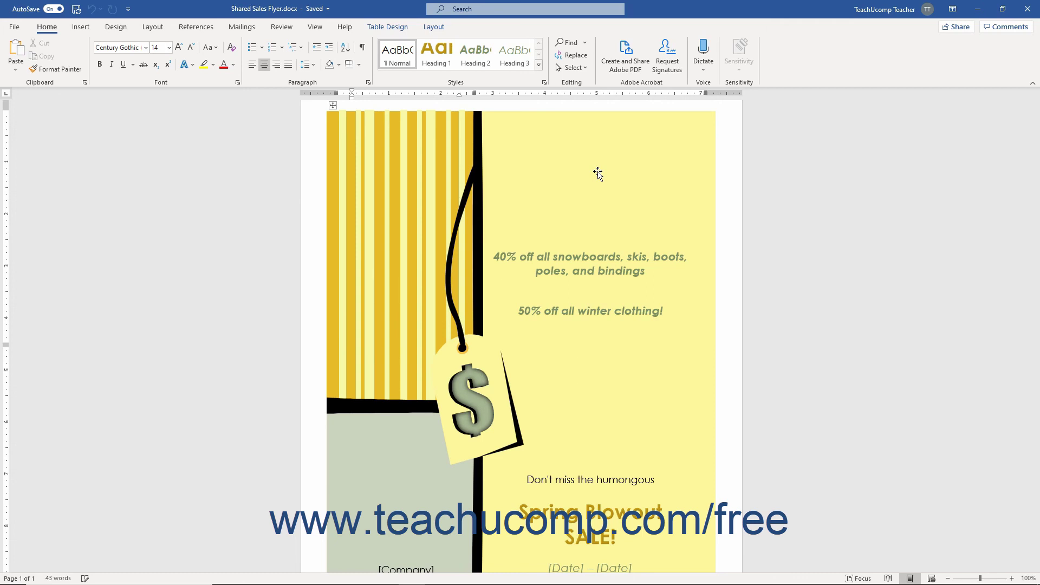
Step: Save a copy to This PC's Documents as 'Shared Sales Flyer-Local Copy'
left_click(15, 28)
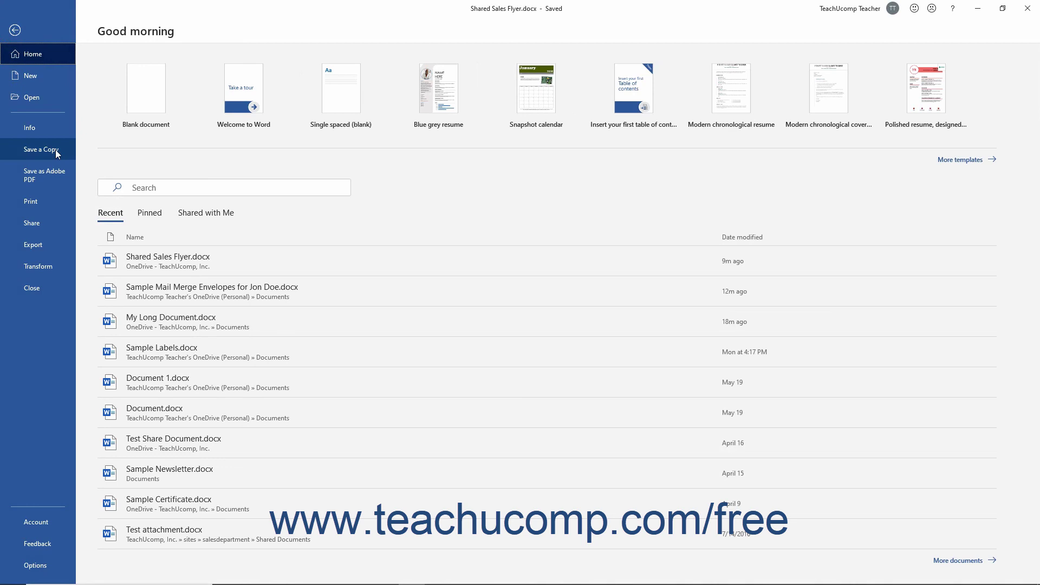
left_click(56, 152)
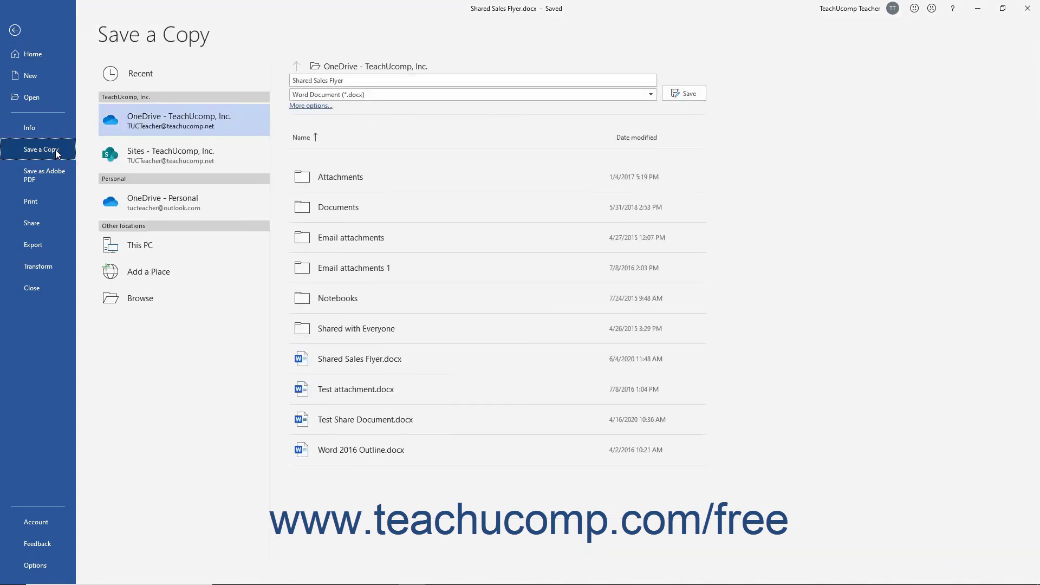
left_click(215, 242)
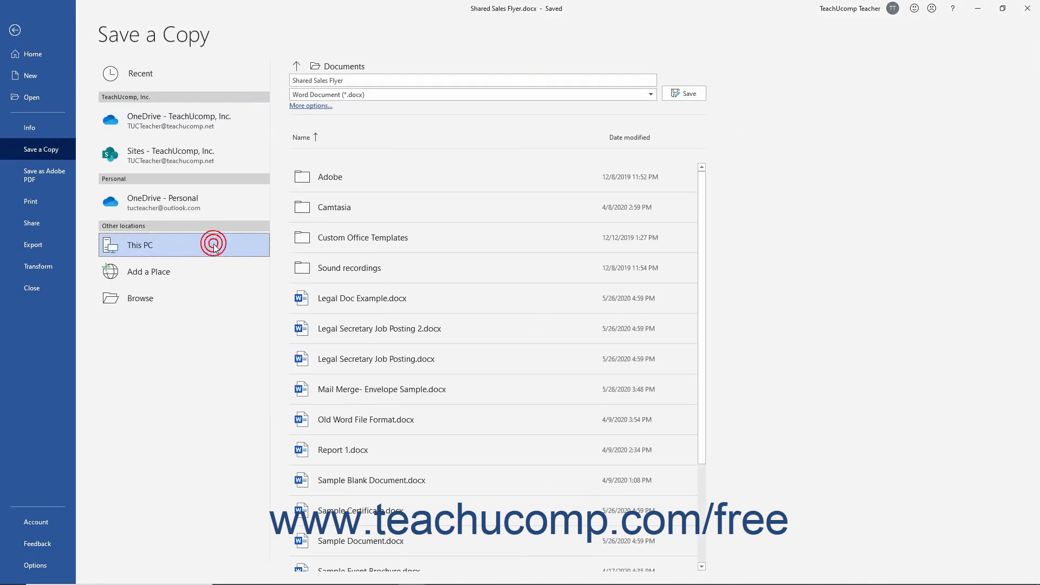
left_click(373, 80)
left_click(373, 81)
left_click(373, 81)
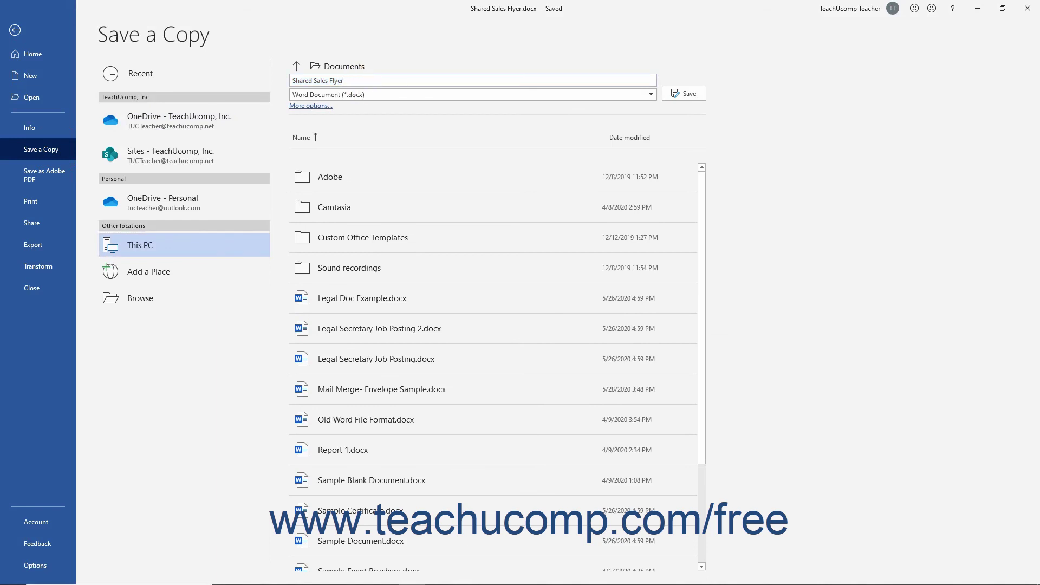
type("-Local Copy")
left_click(672, 96)
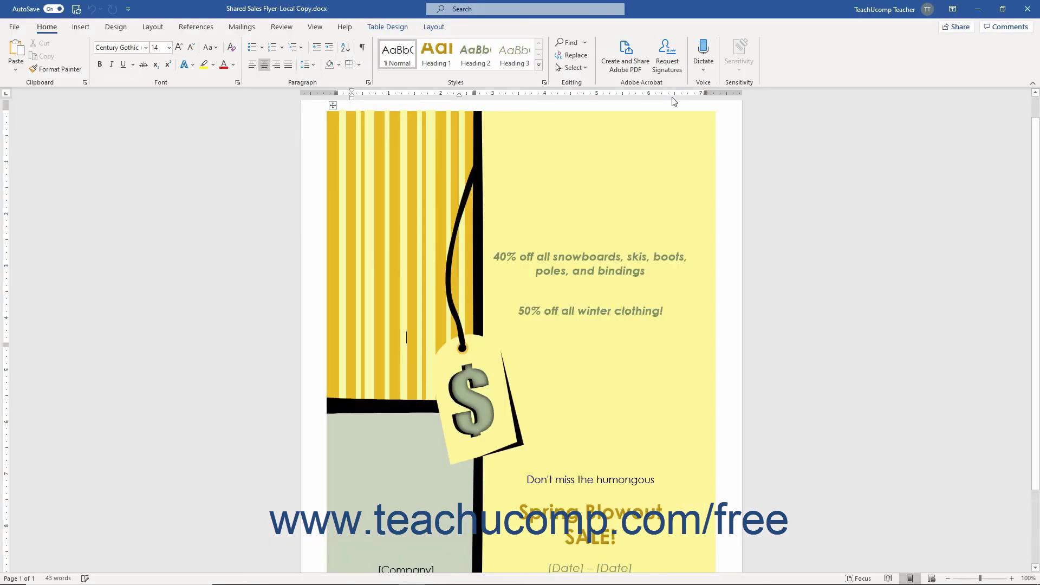